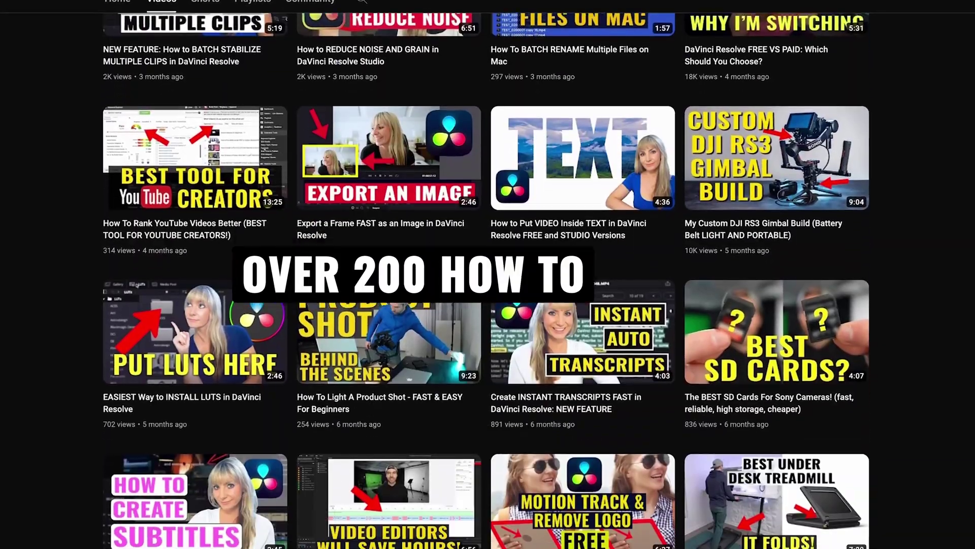
Save Desk Edit 01 as a Final Cut Pro XML in XML EXPORT and dismiss the Translation Report.
scroll(488, 275, down, 3)
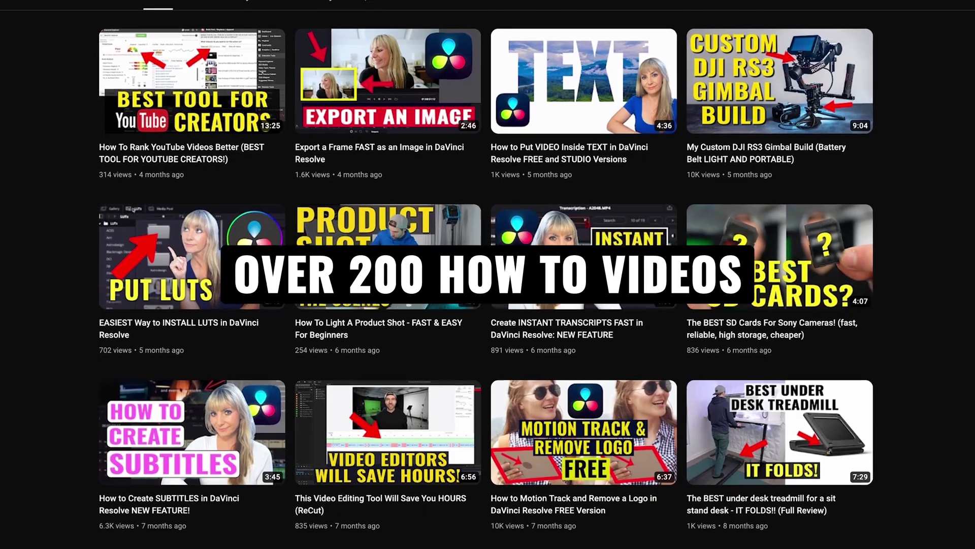
scroll(488, 274, down, 12)
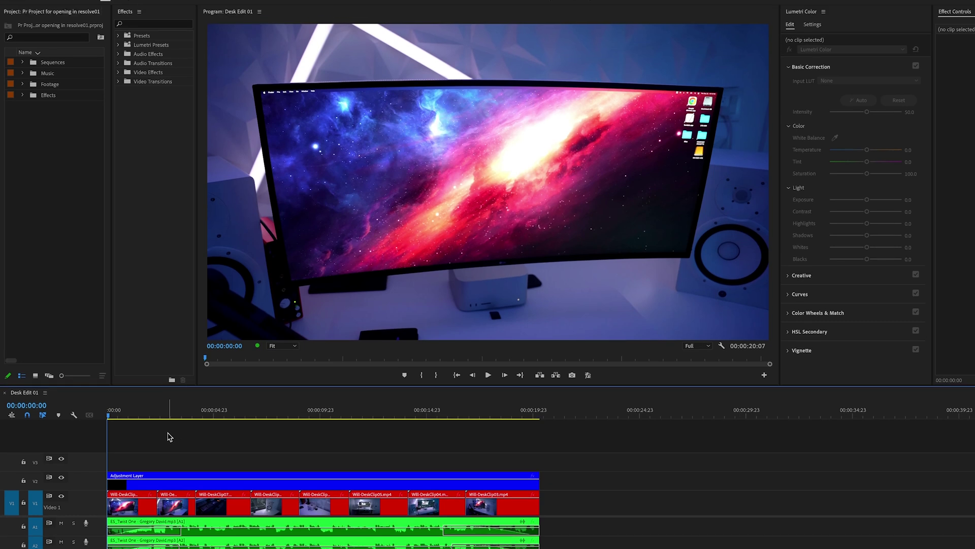
click(74, 5)
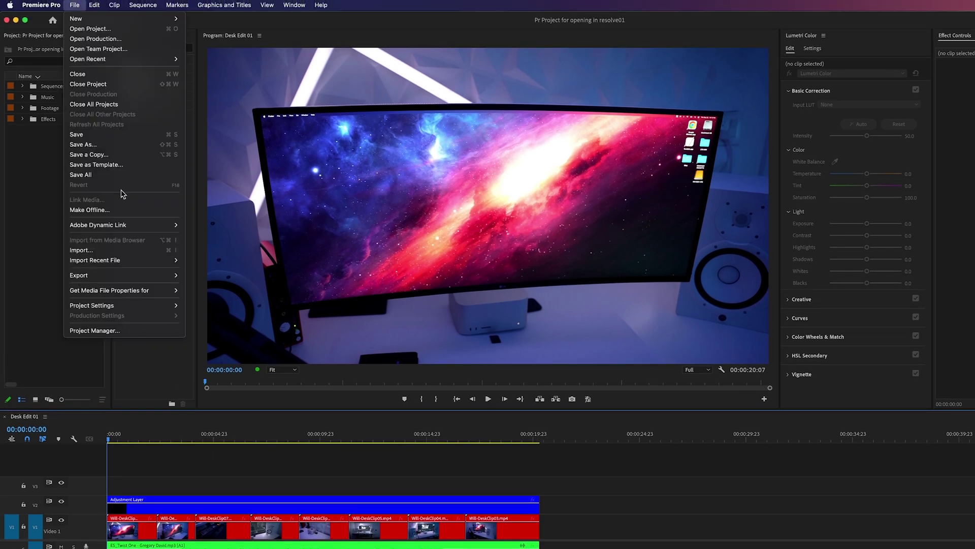
mouse_move(134, 278)
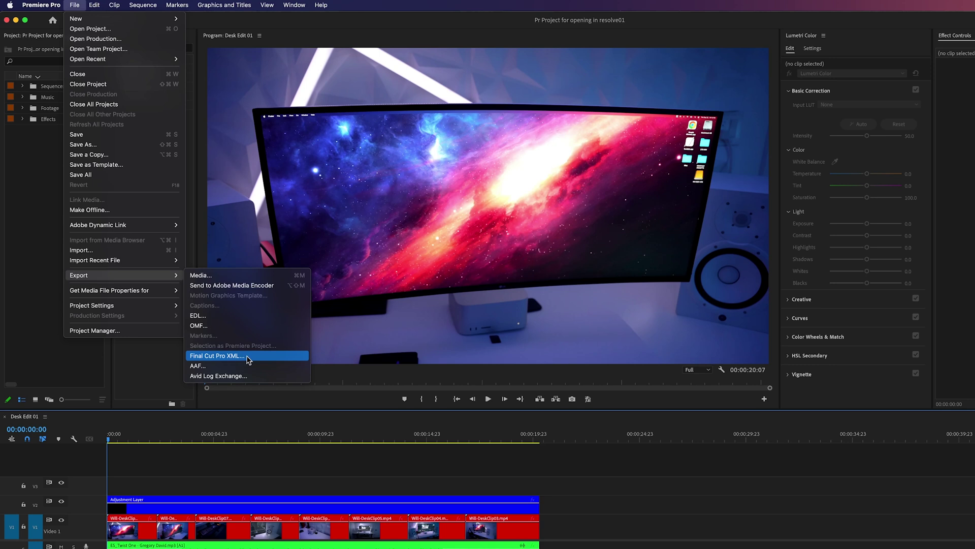
click(248, 357)
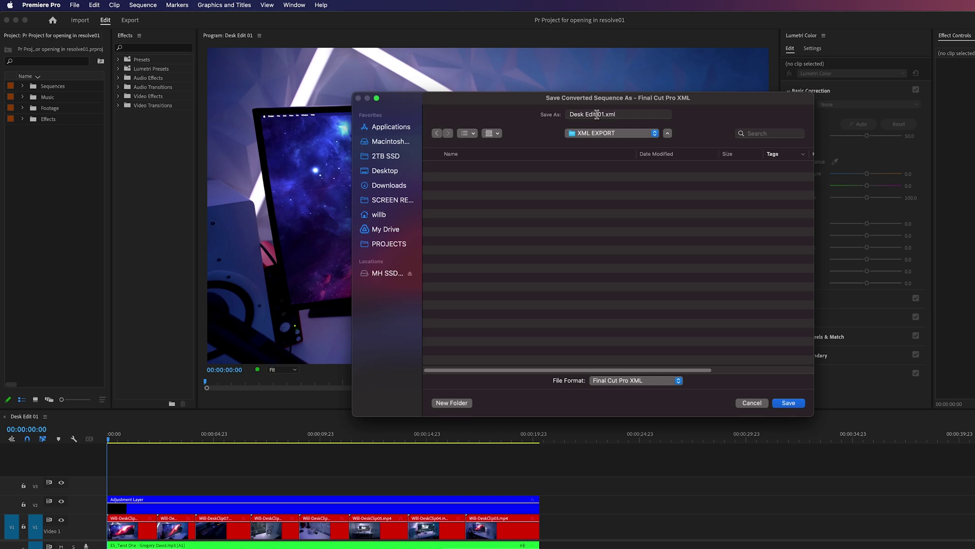
click(796, 404)
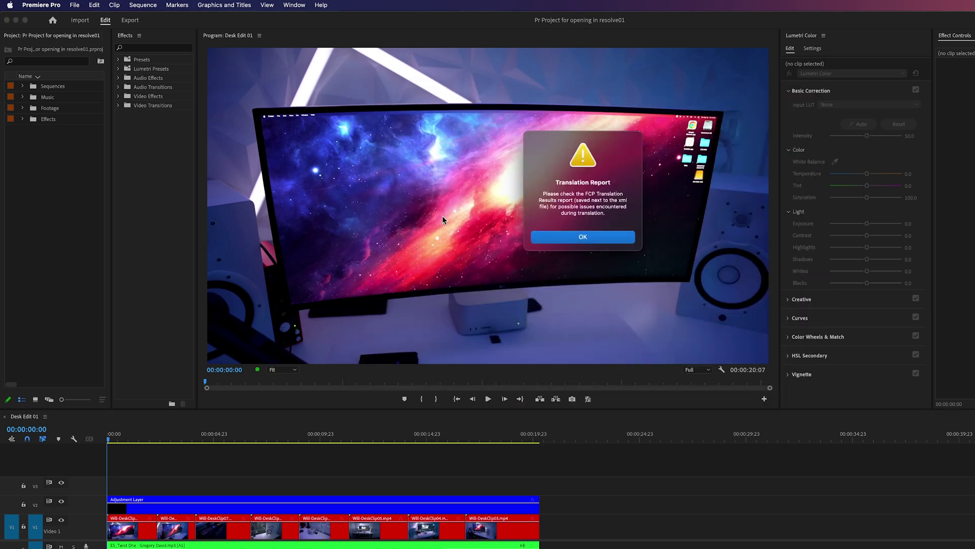
click(591, 236)
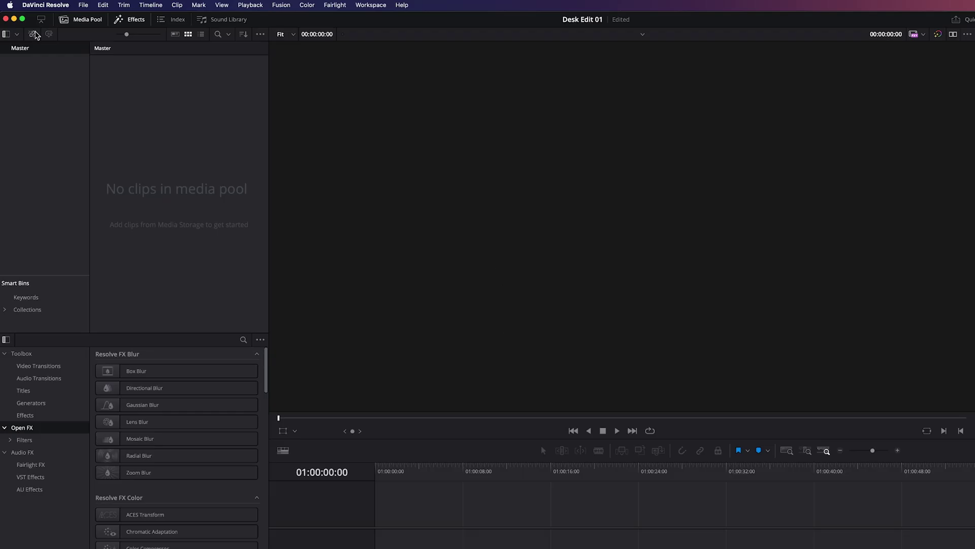
Import Desk Edit 01.xml from the XML EXPORT folder as a timeline.
click(83, 5)
mouse_move(137, 142)
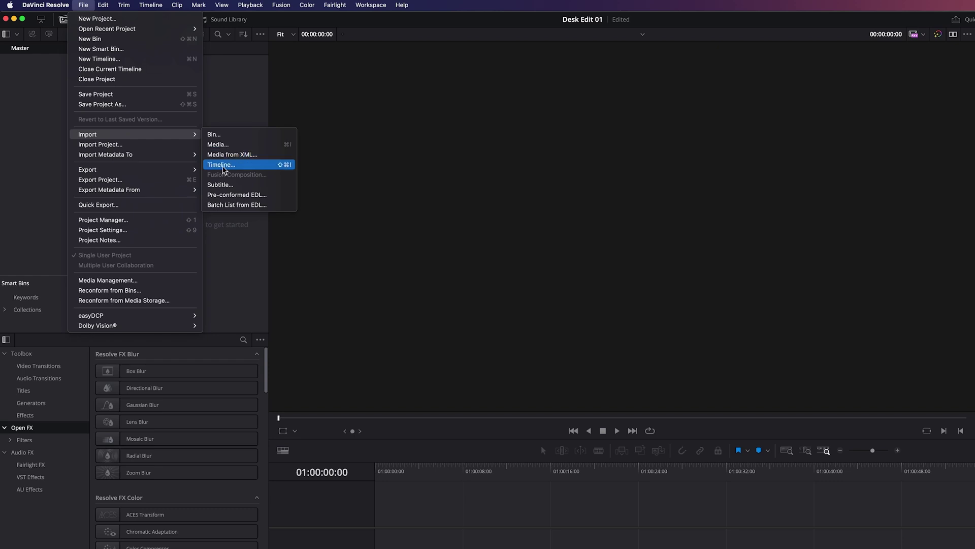
click(222, 169)
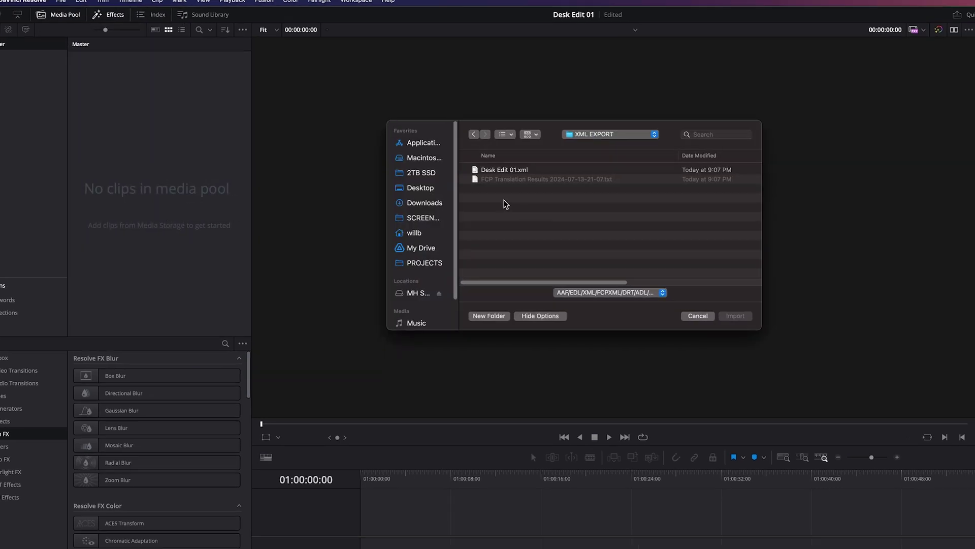
click(429, 167)
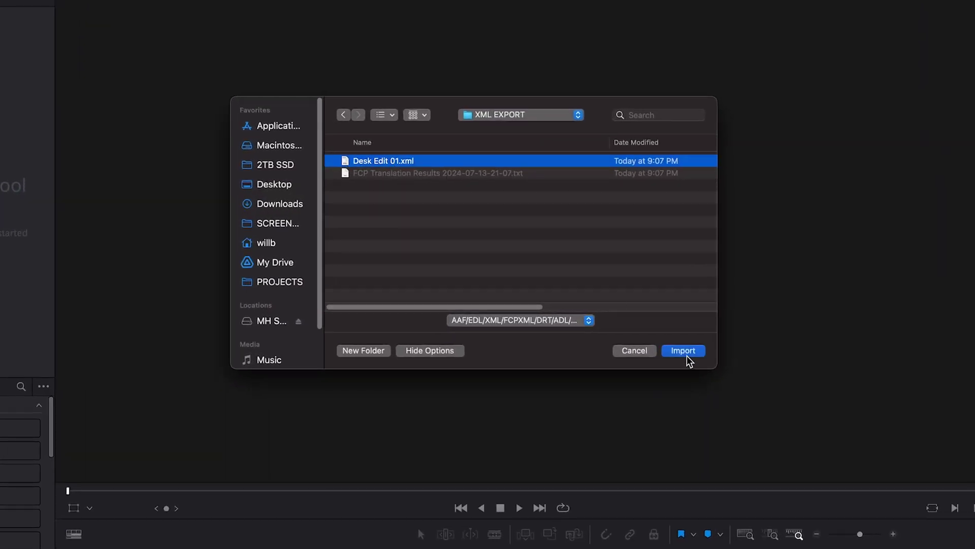
click(685, 349)
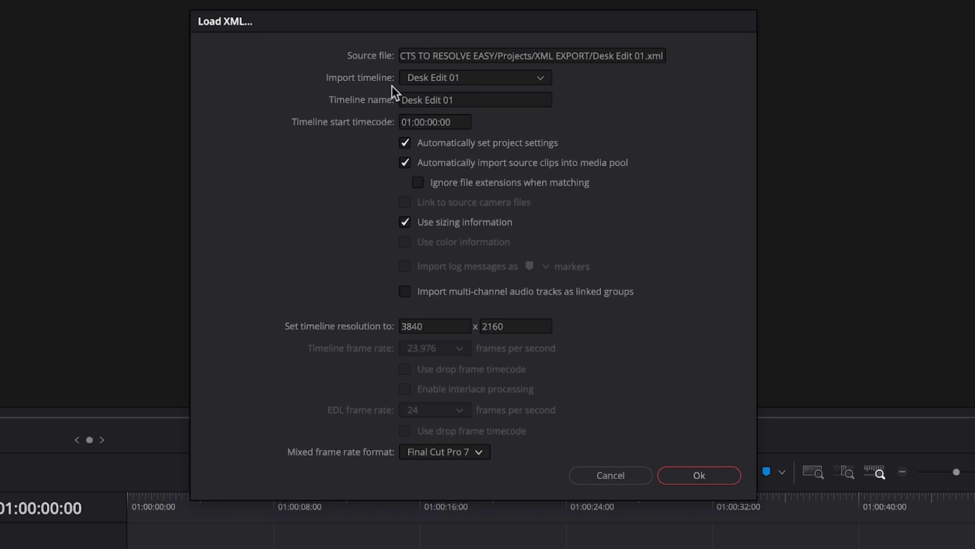
Append 'CC' to the timeline name so it reads 'Desk Edit 01 CC' in Load XML.
click(480, 100)
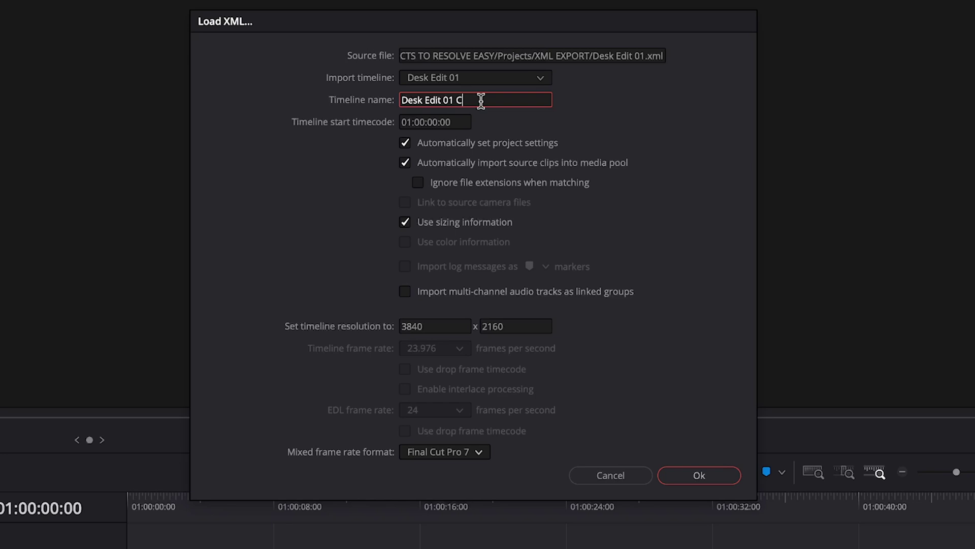
text(C)
click(340, 465)
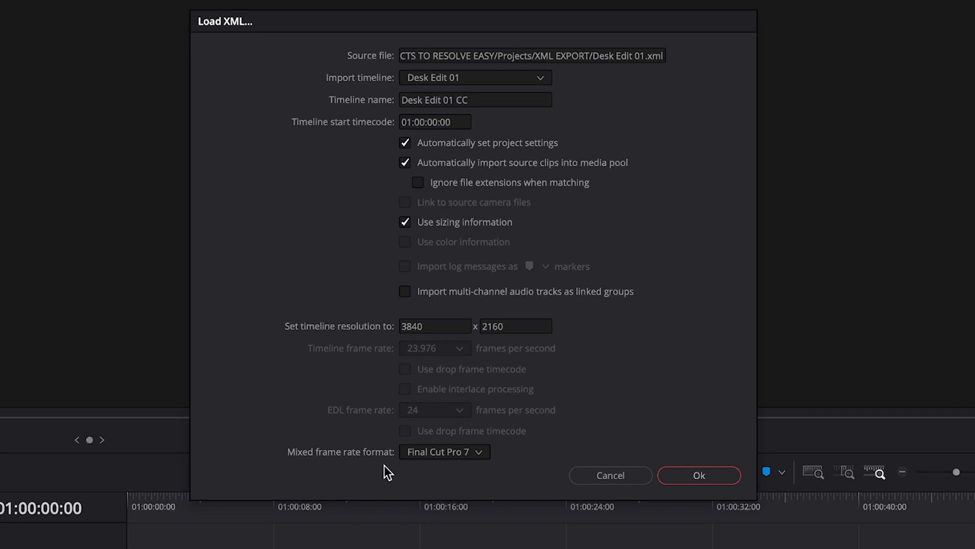
Choose None for Mixed frame rate format and load the XML.
click(423, 452)
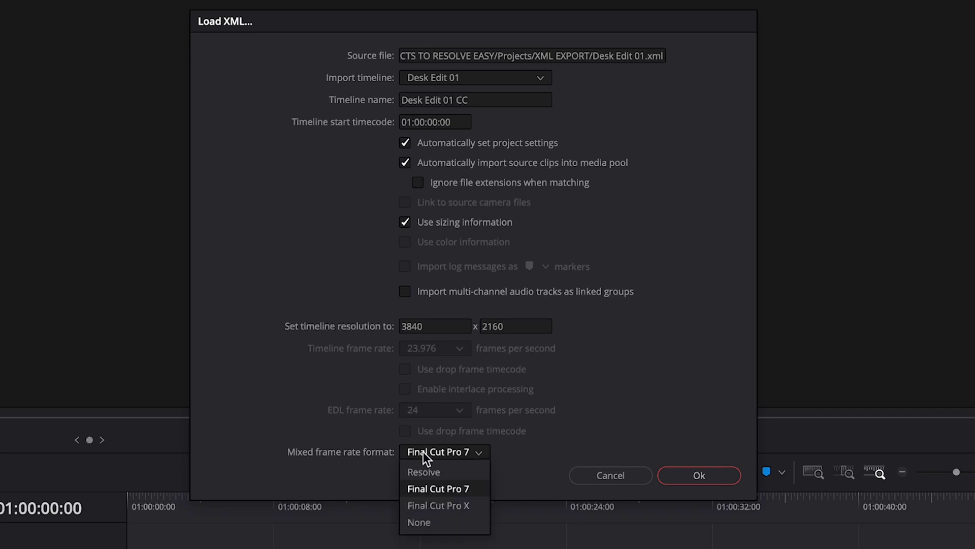
click(444, 523)
click(443, 521)
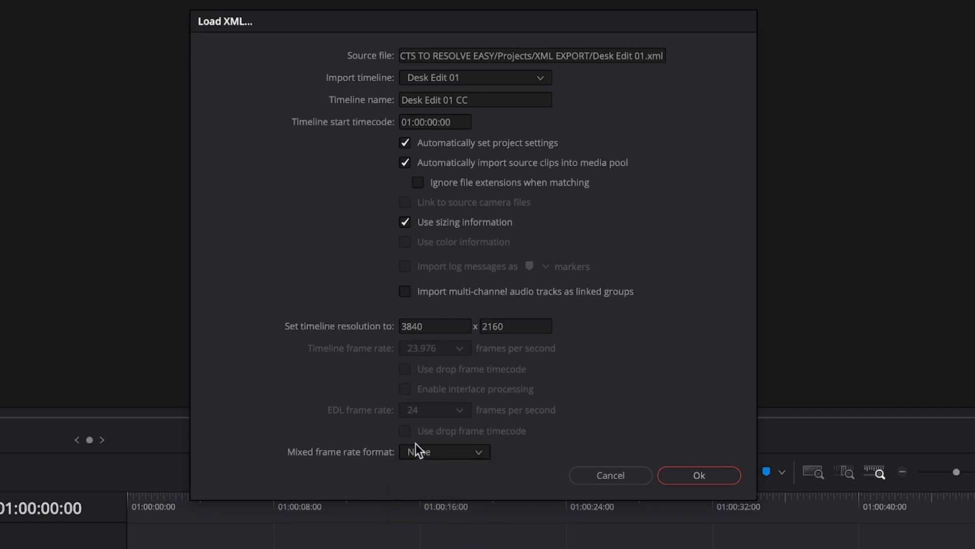
click(679, 477)
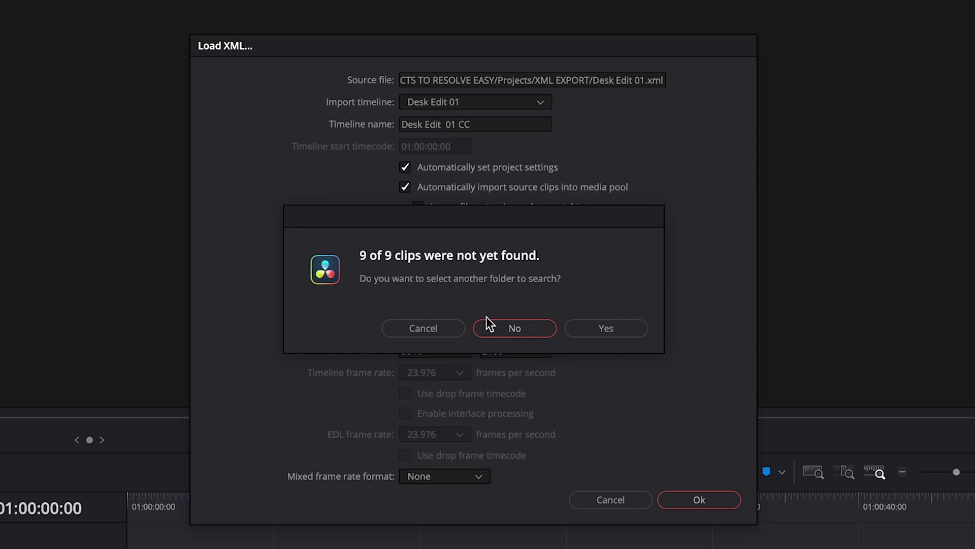
Decline searching another folder for the 9 missing clips and close the import log.
click(519, 330)
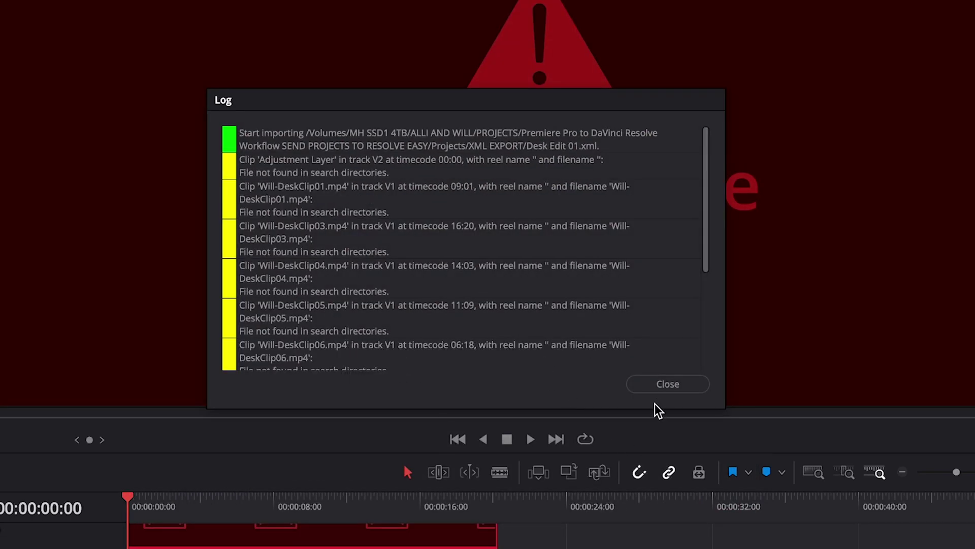
click(666, 384)
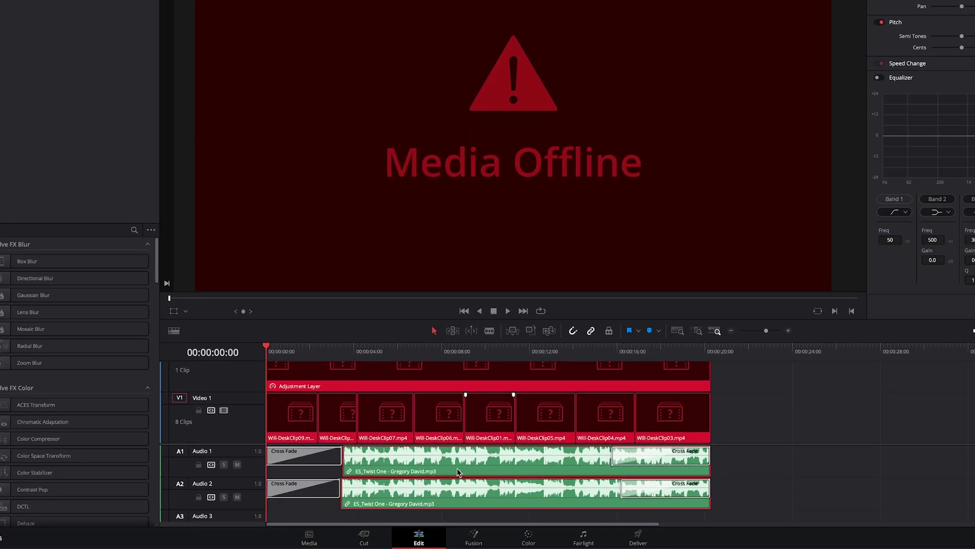
Disable Conform Lock on all Video 1 clips, then switch to the Media page.
drag(752, 408, 303, 424)
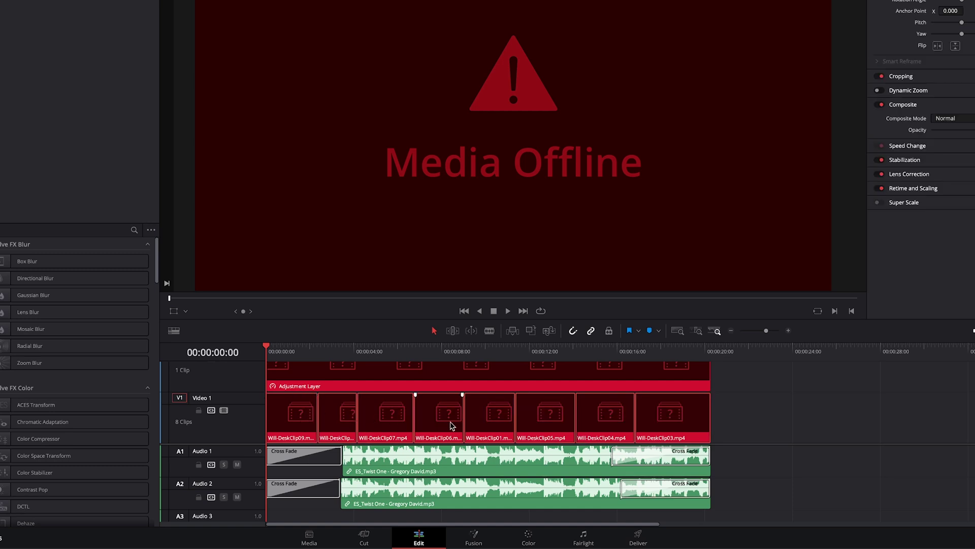
drag(767, 406, 290, 430)
right_click(292, 419)
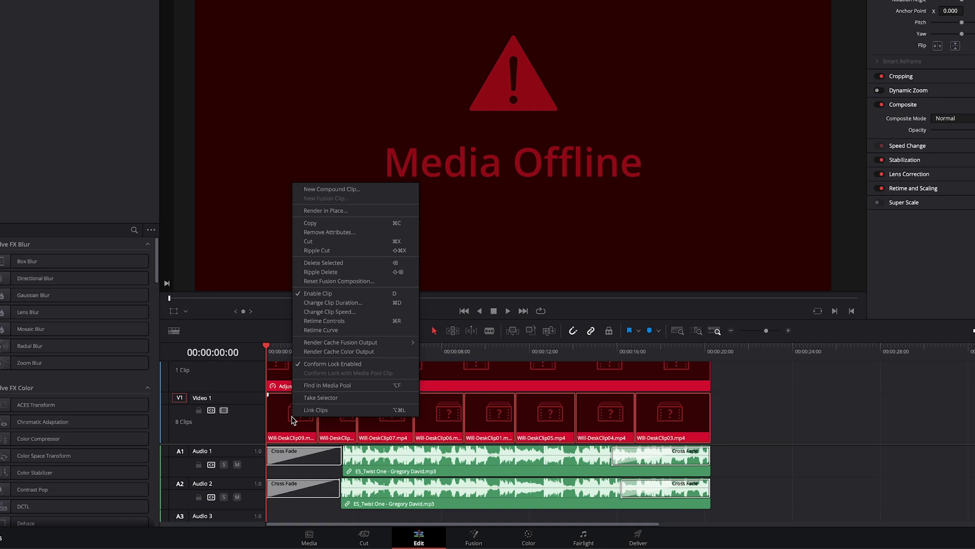
click(320, 364)
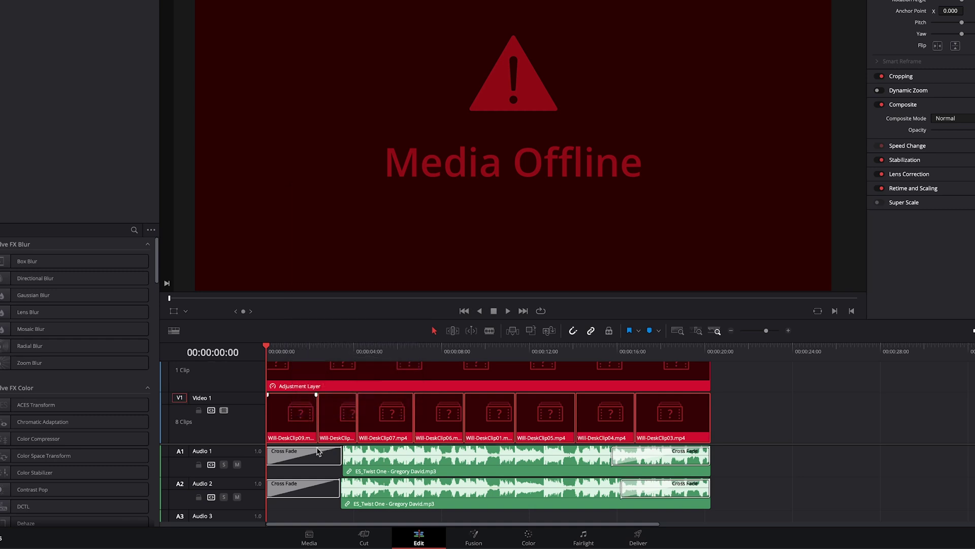
click(313, 537)
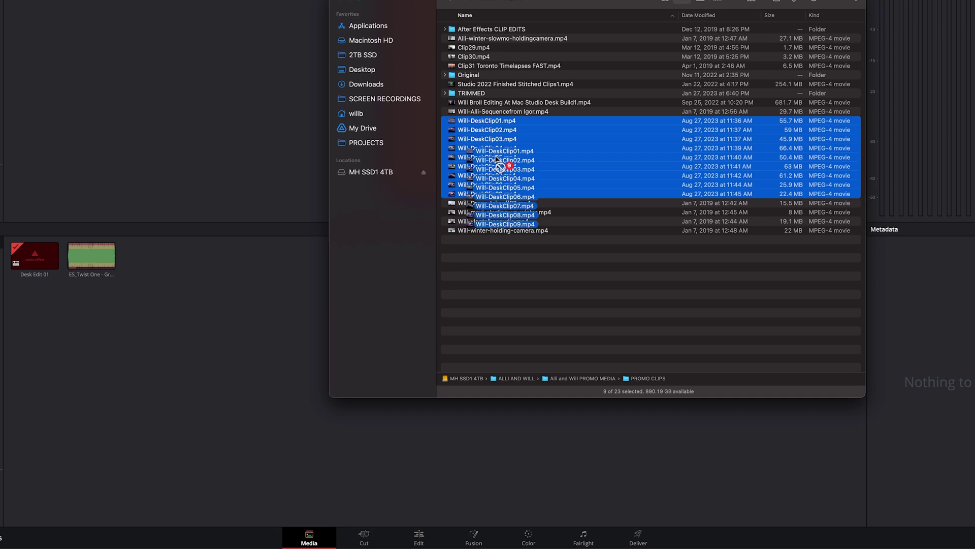
Add the nine Will-DeskClip files to the Media Pool and reconform Desk Edit 01 with Timecode unchecked.
drag(500, 163, 236, 345)
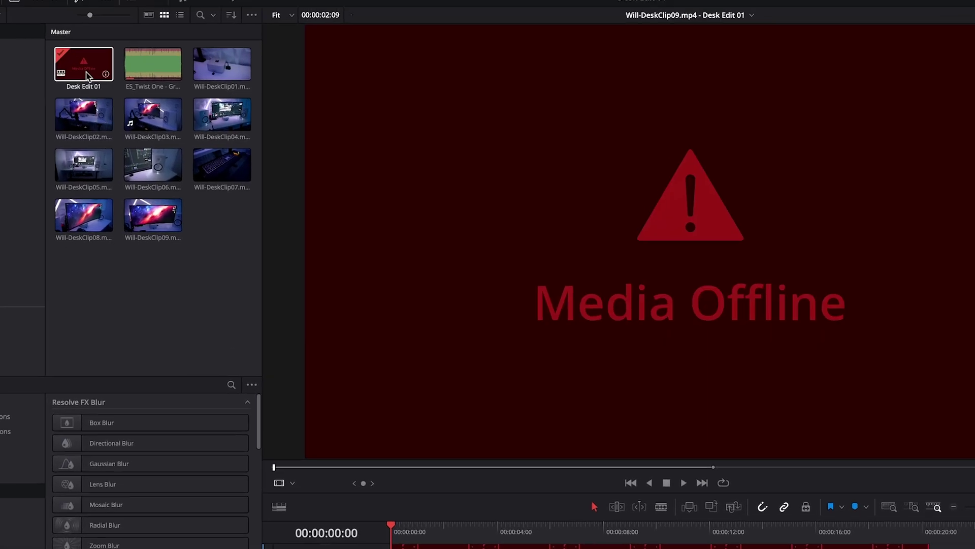
right_click(88, 76)
mouse_move(127, 78)
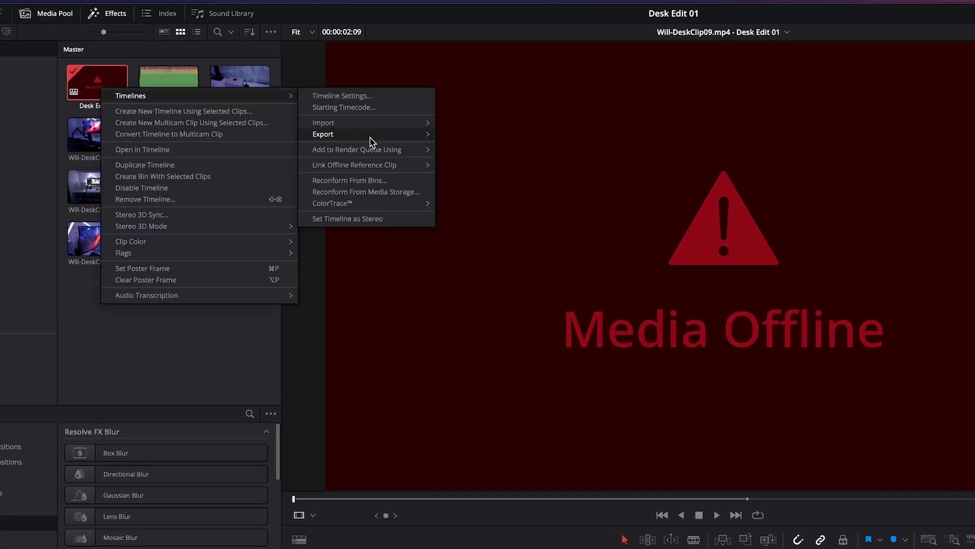
click(381, 183)
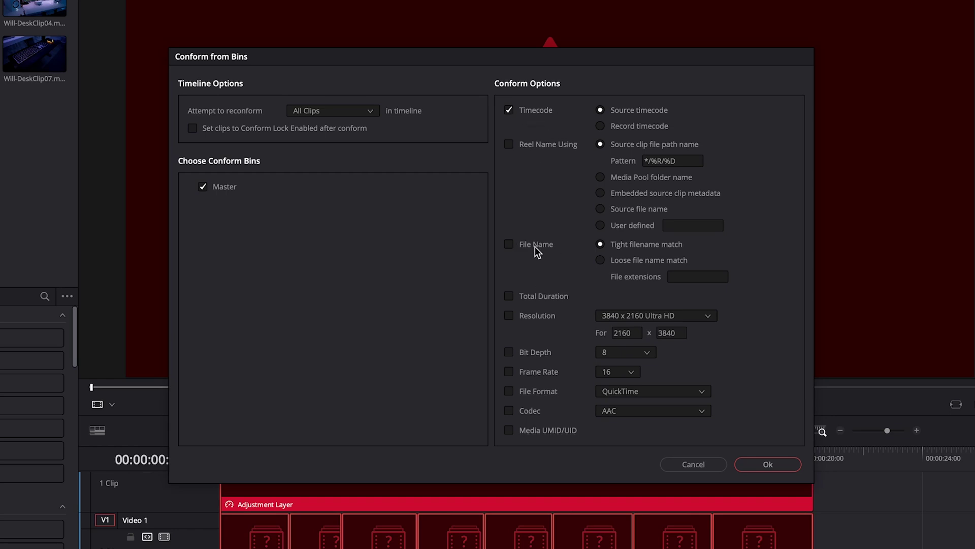
click(508, 110)
click(768, 464)
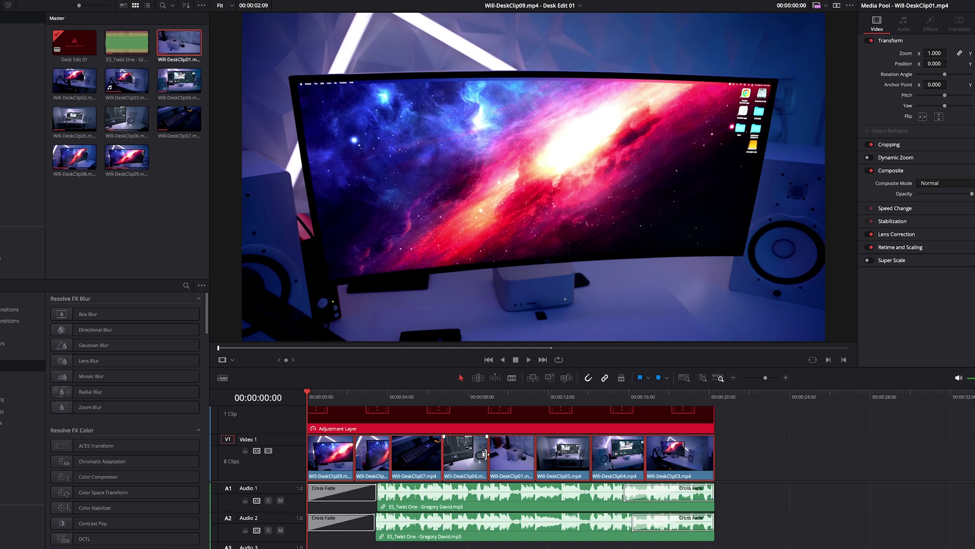
Select all Video 1 clips in Desk Edit 01 and change their conform lock setting.
click(734, 464)
drag(749, 456, 305, 470)
right_click(328, 465)
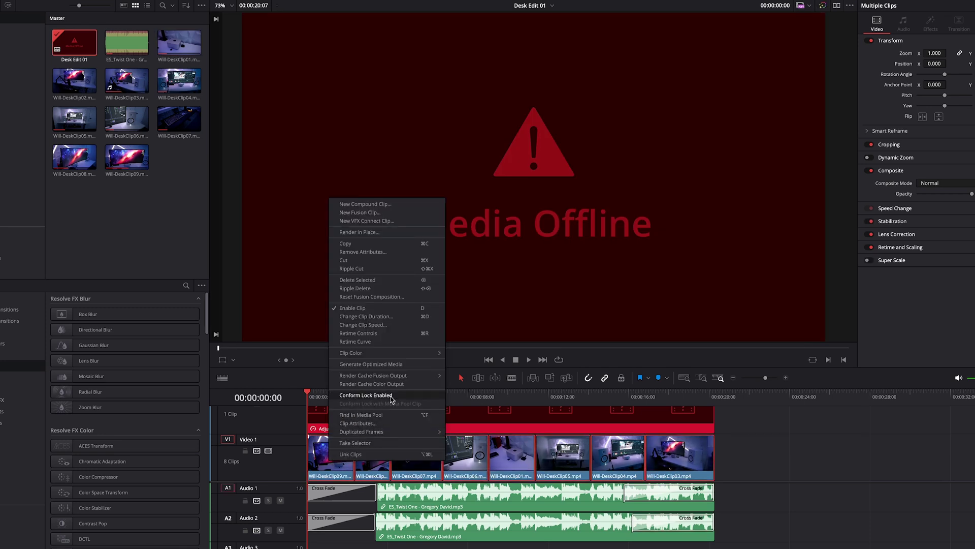
click(790, 450)
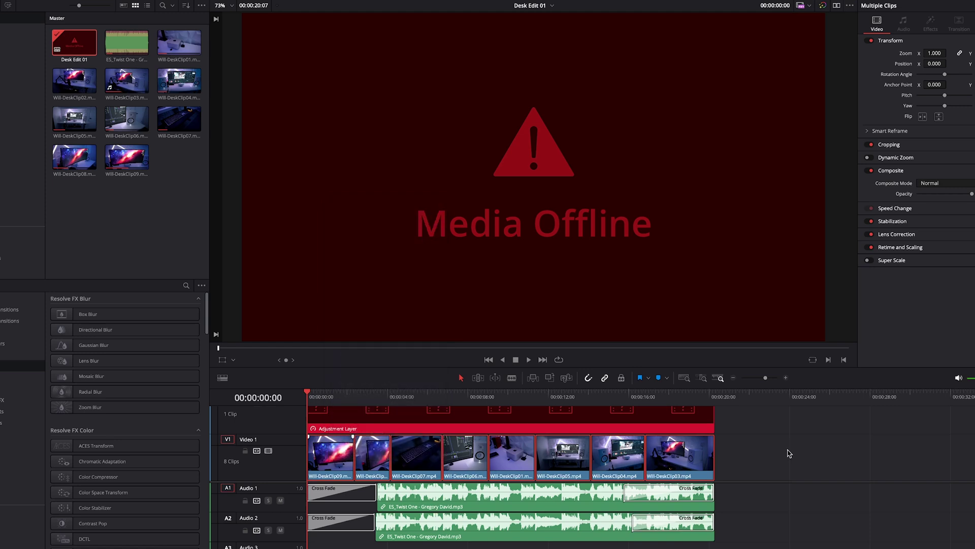
Reconform Desk Edit 01 from bins, matching clips by file name.
right_click(79, 45)
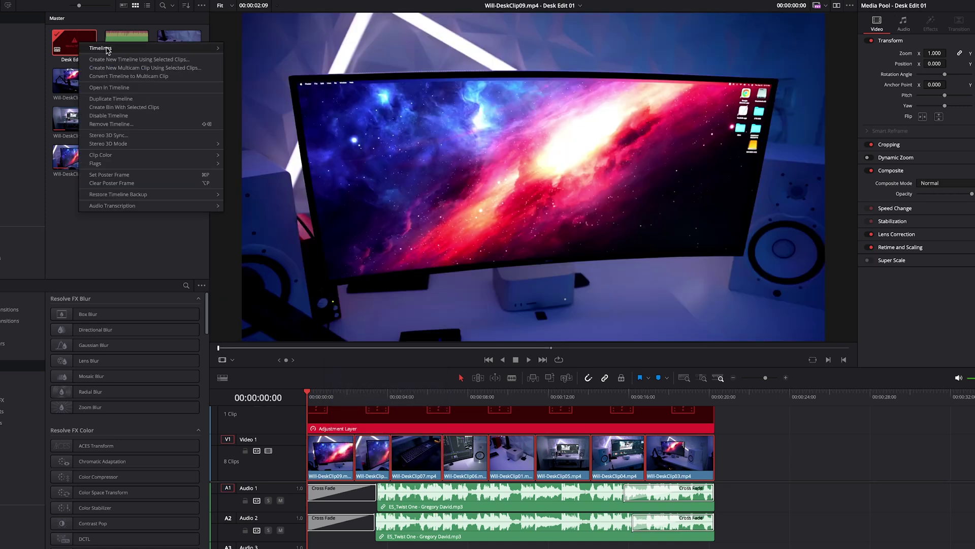
mouse_move(105, 48)
click(279, 111)
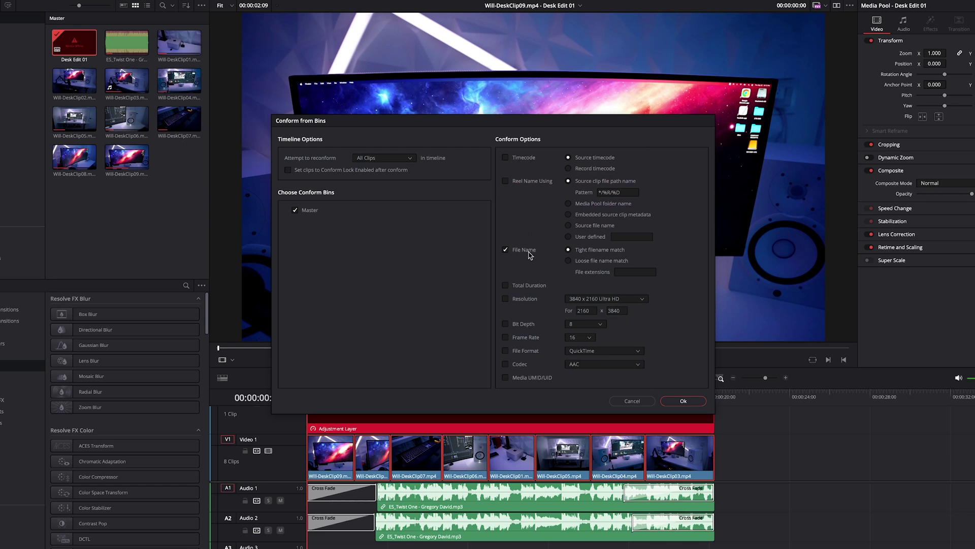
key(Return)
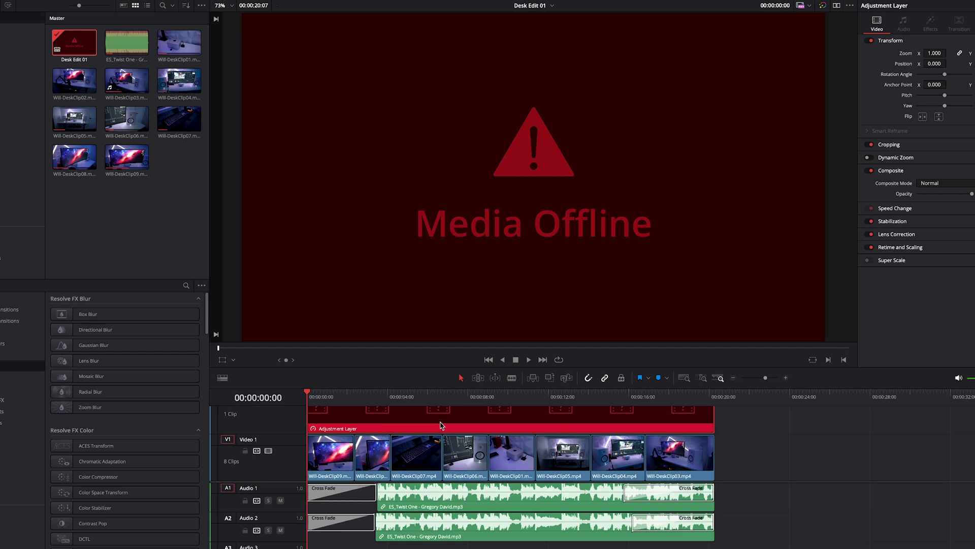
Delete the offline adjustment layer, then review Will-DeskClip01 and the opening audio cross fades.
key(Delete)
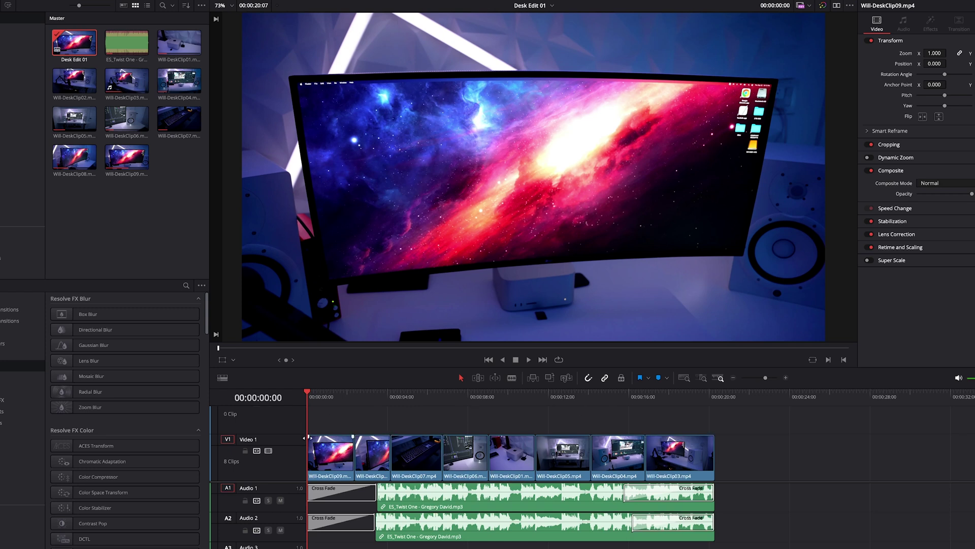
click(356, 495)
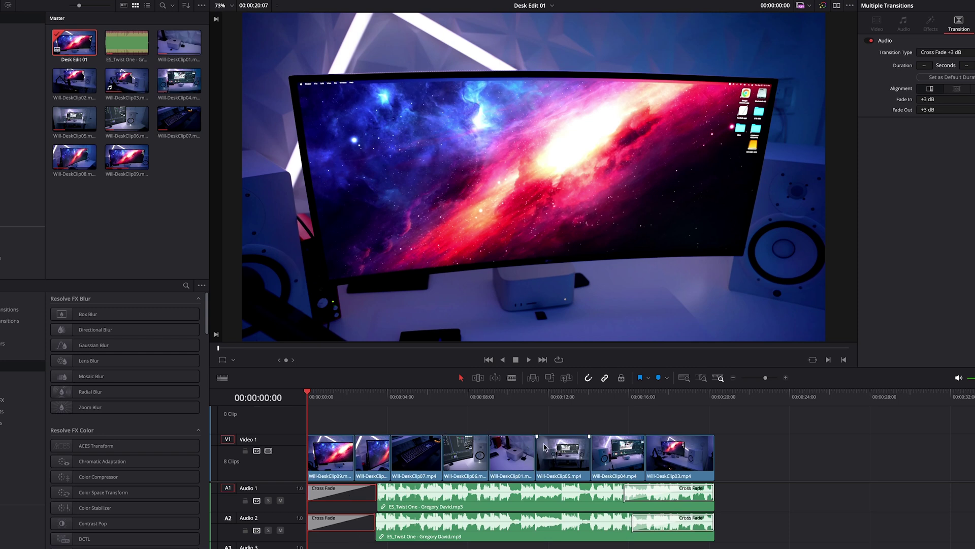
click(188, 44)
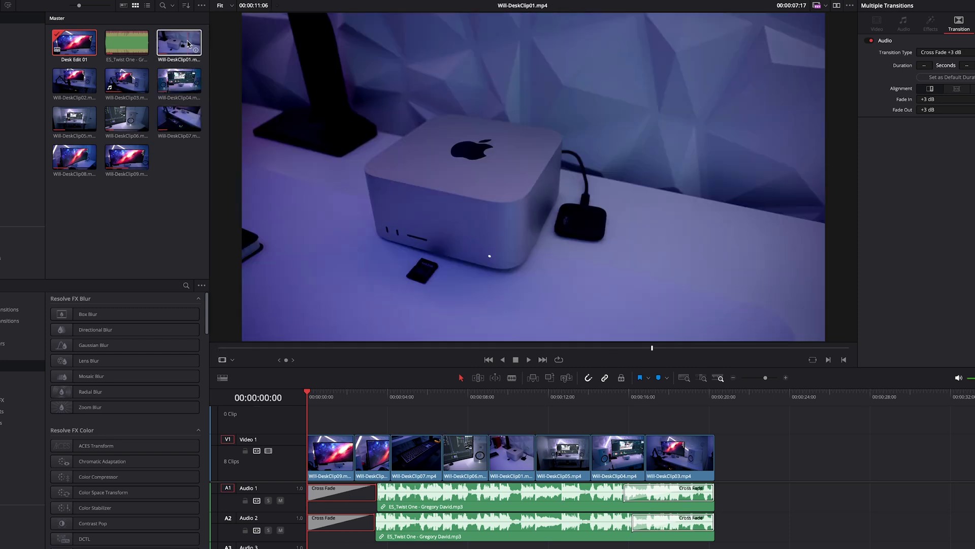
click(175, 153)
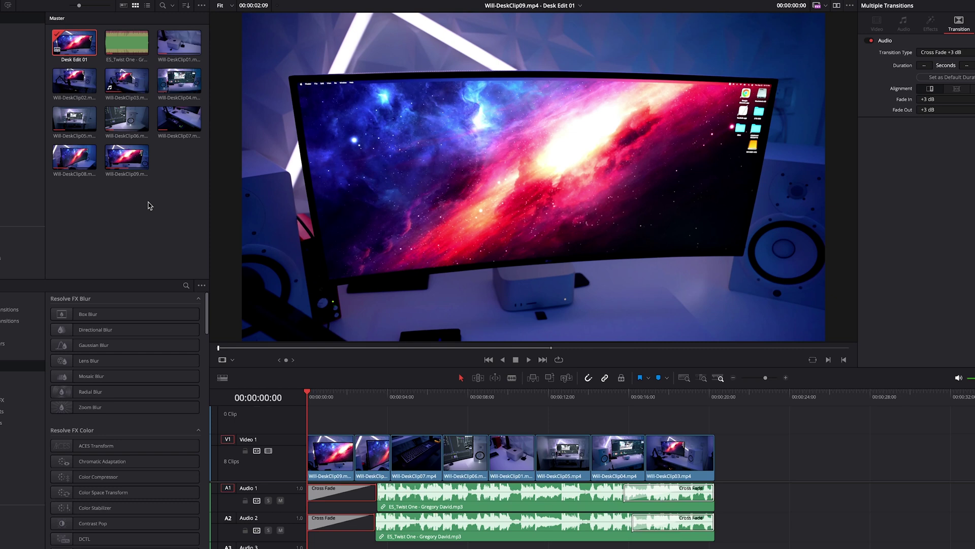
click(343, 433)
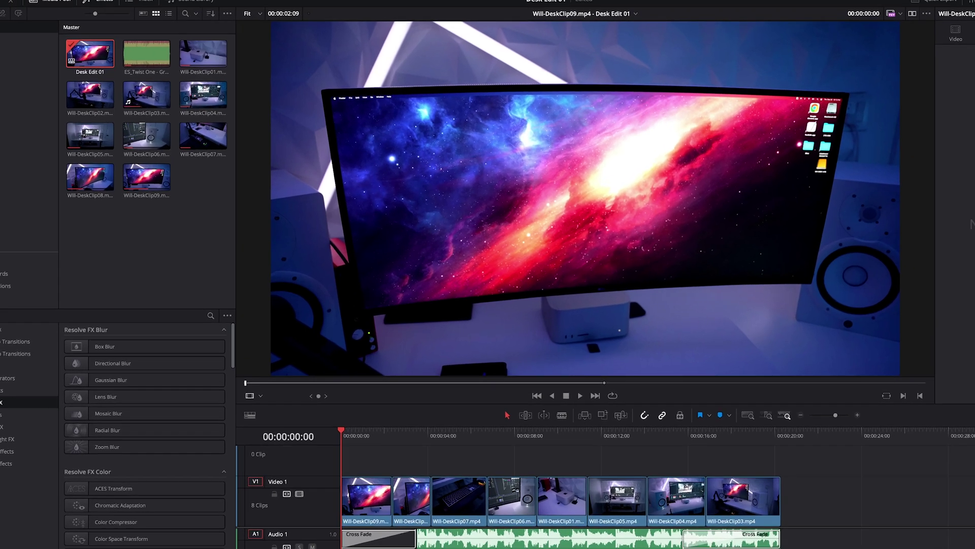
click(96, 5)
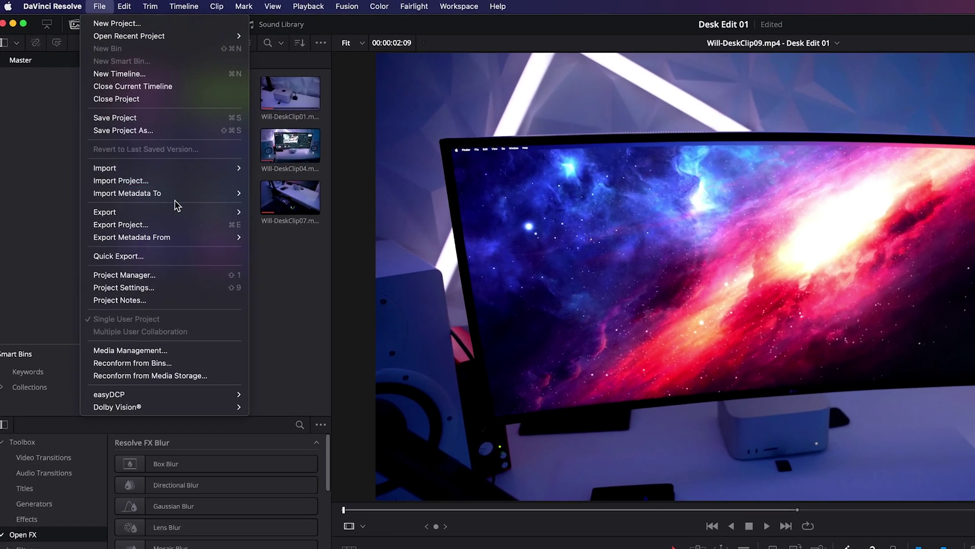
Export the timeline as Desk Edit 01 CC.xml, keeping the FCP 7 XML V5 format.
mouse_move(182, 210)
click(294, 224)
click(630, 402)
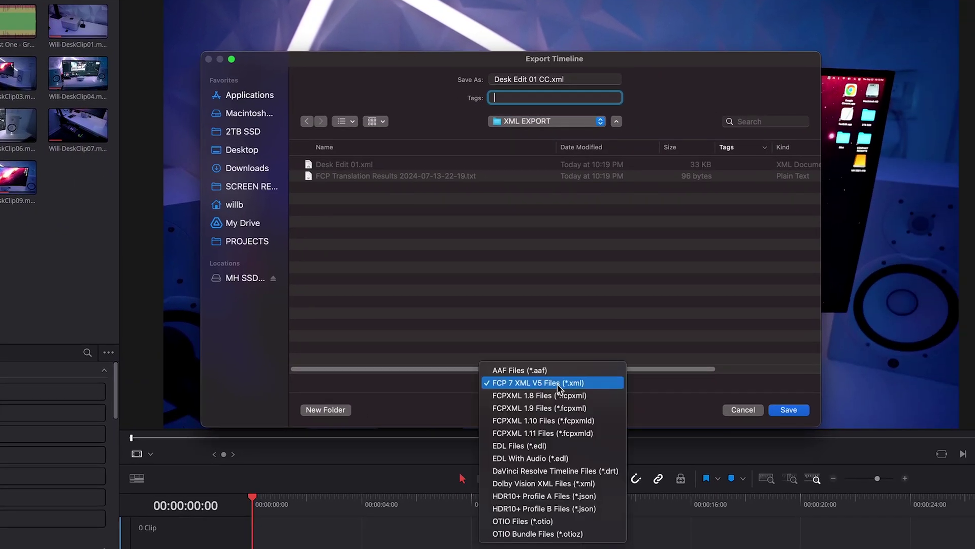
click(642, 392)
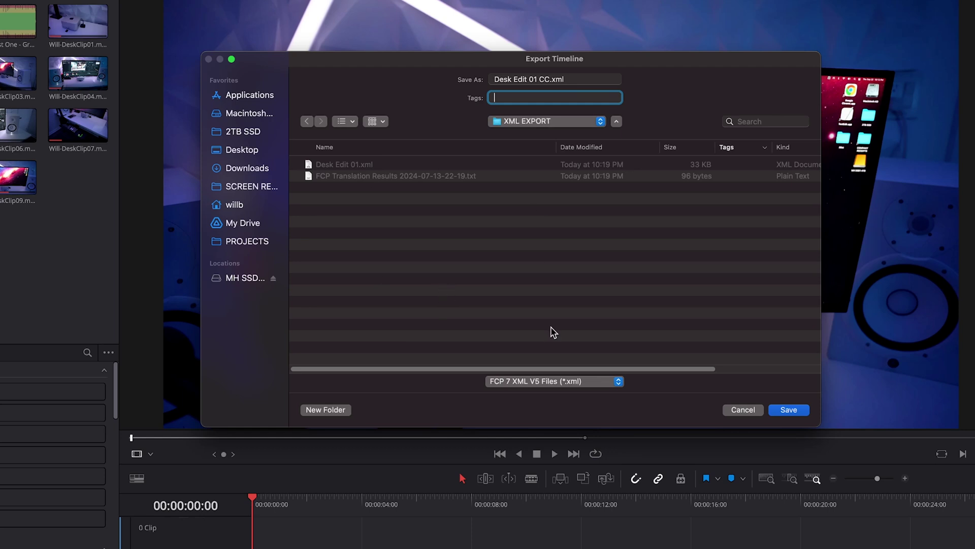
click(789, 410)
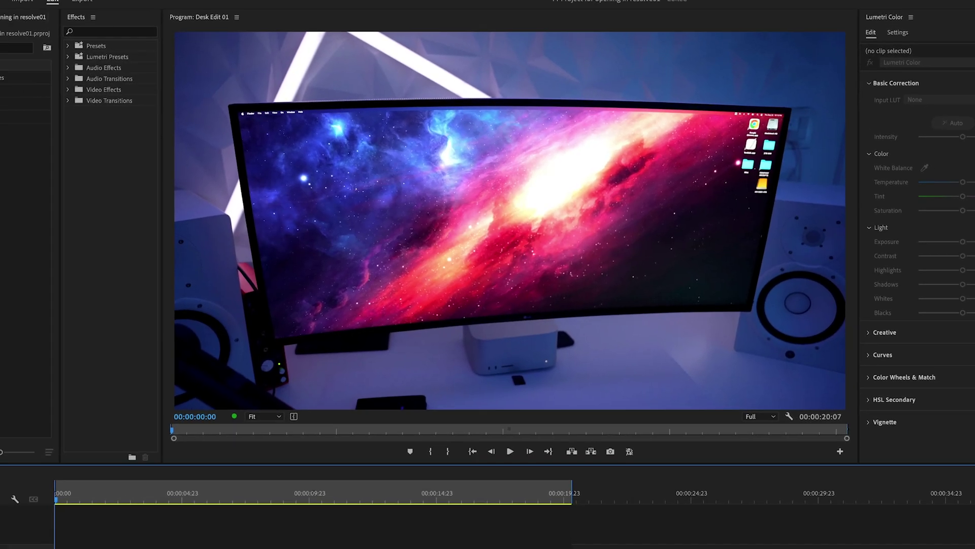
Import Desk Edit 01 CC.xml into the Premiere Pro project.
click(91, 6)
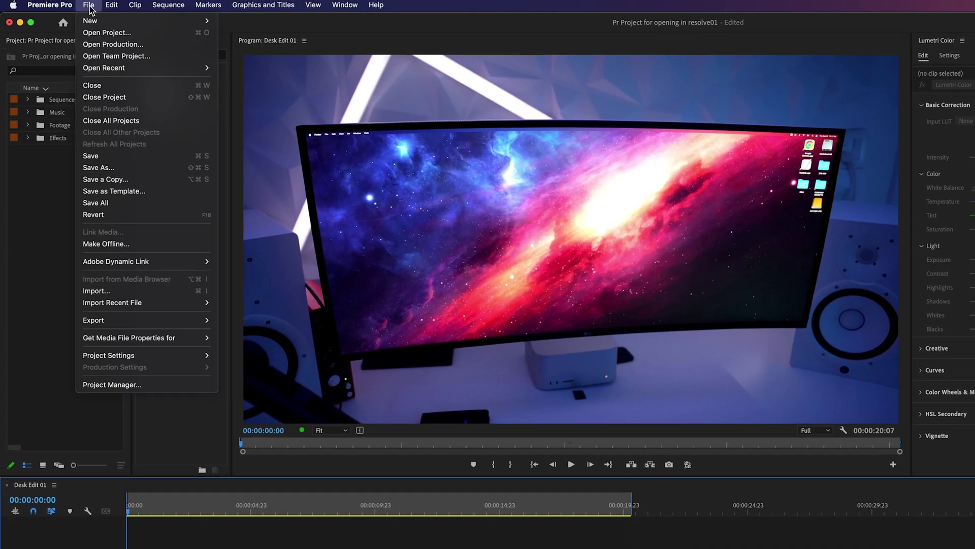
click(125, 292)
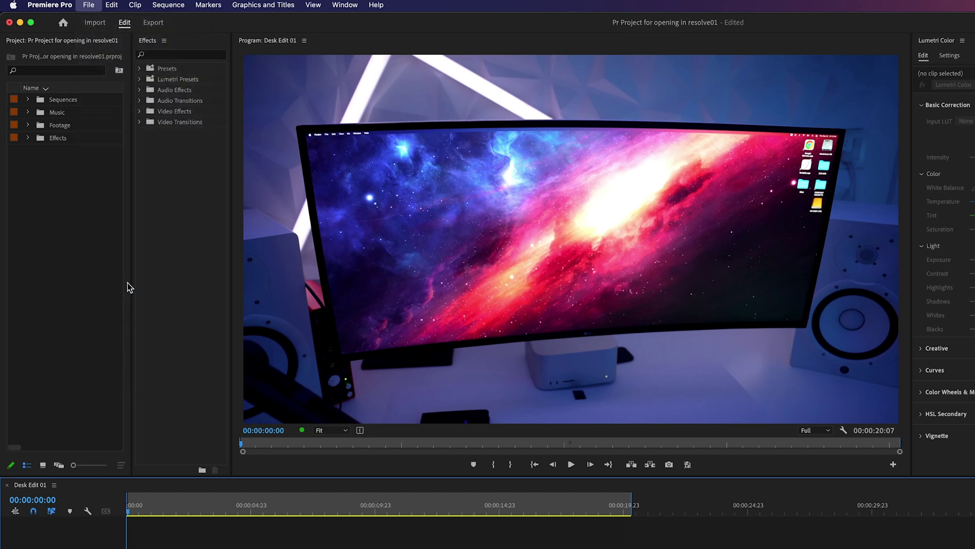
click(611, 167)
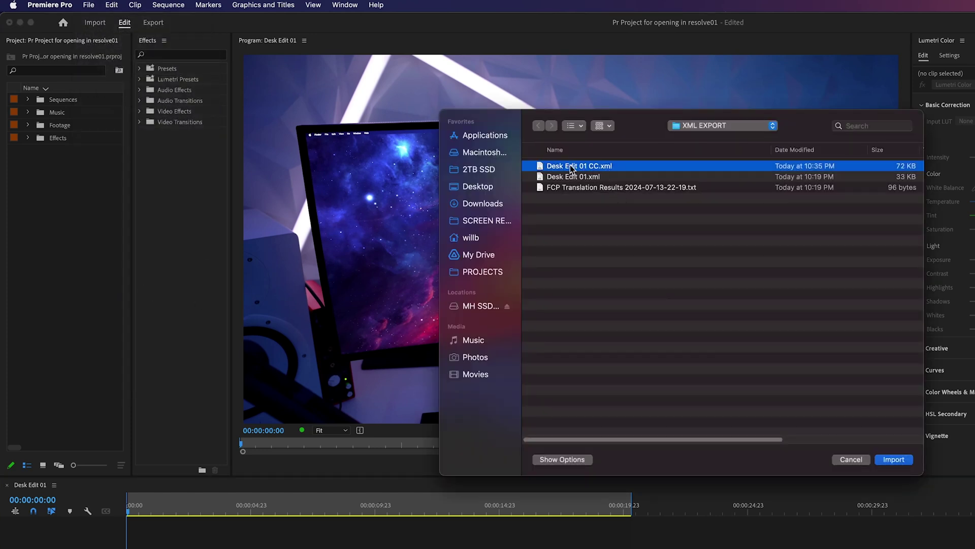
click(893, 459)
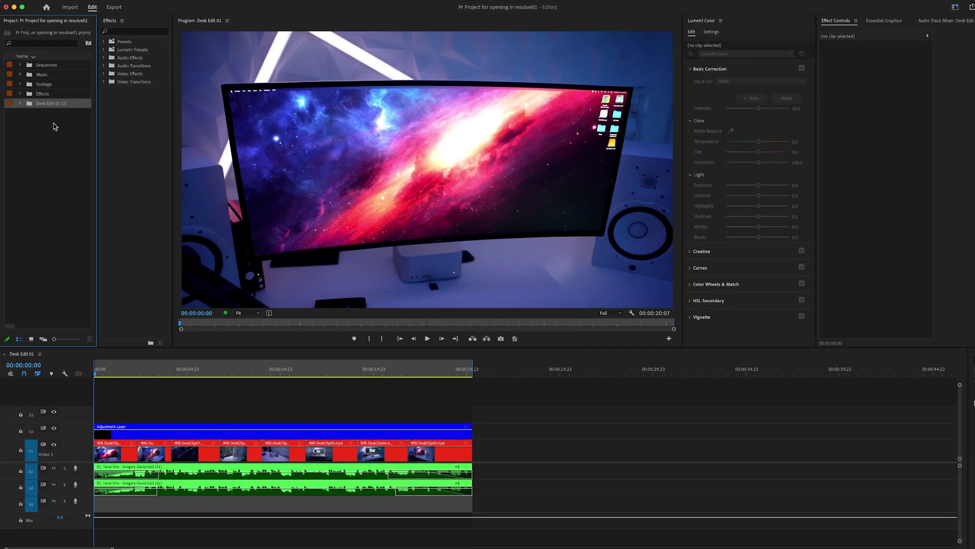
Open the Desk Edit 01 (Resolve) sequence from the new bin and scrub to about 11 seconds.
click(20, 103)
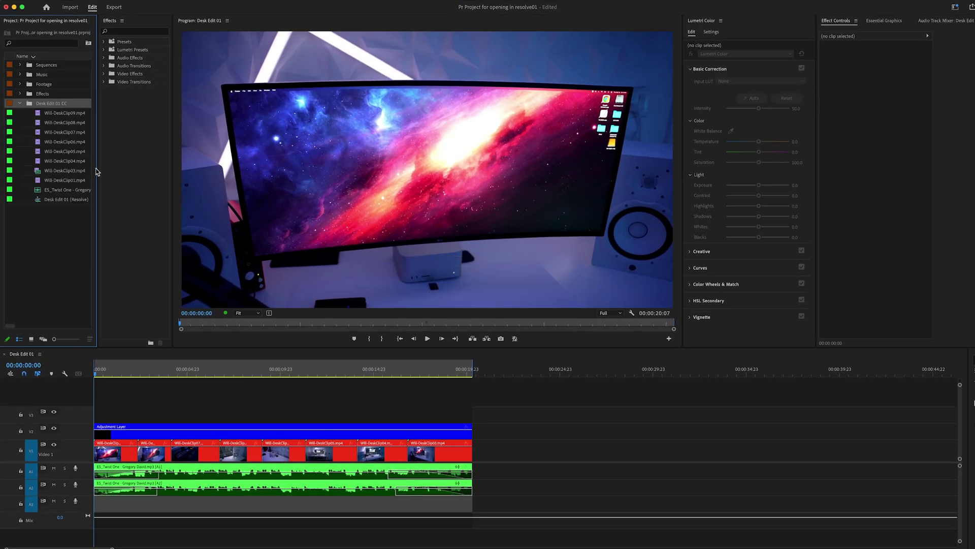
drag(97, 172, 176, 172)
double_click(41, 199)
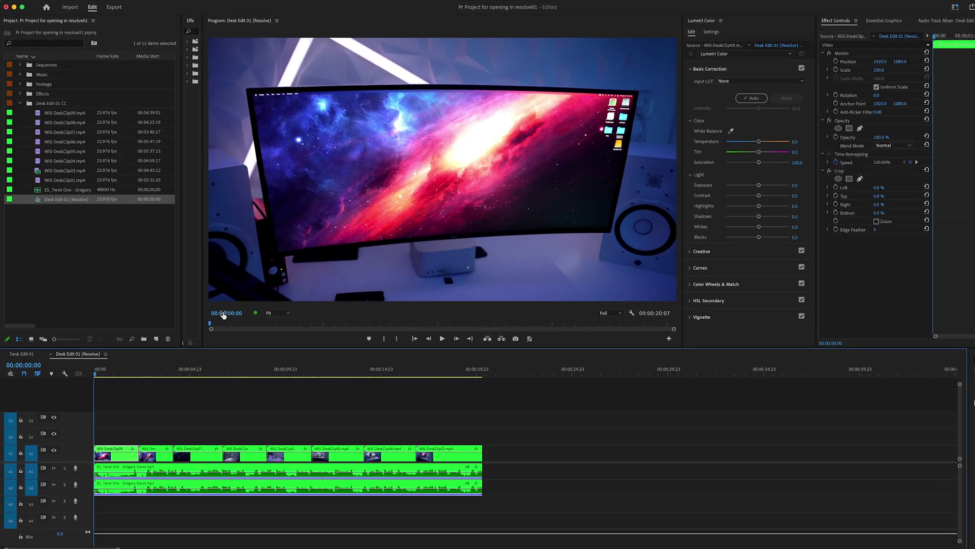
drag(110, 375, 305, 371)
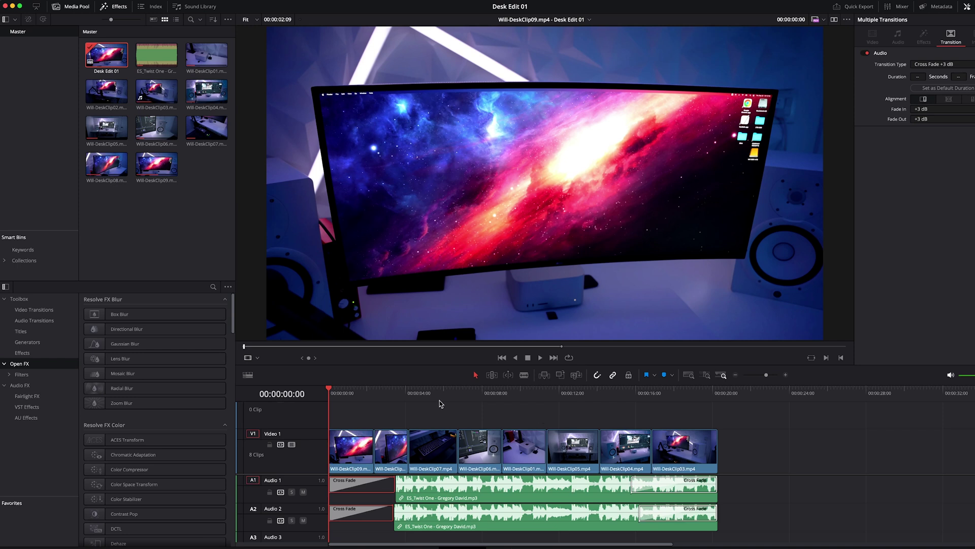
click(711, 414)
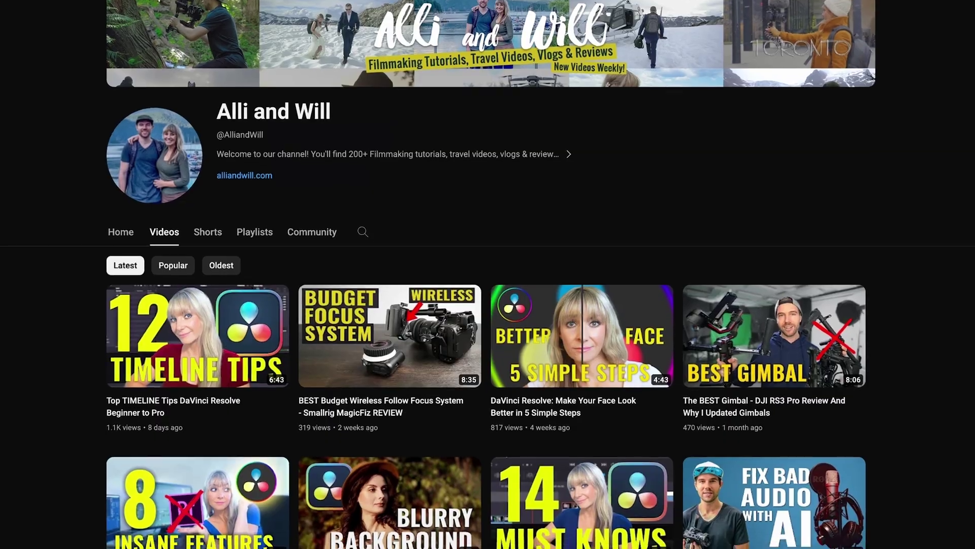
scroll(487, 275, down, 10)
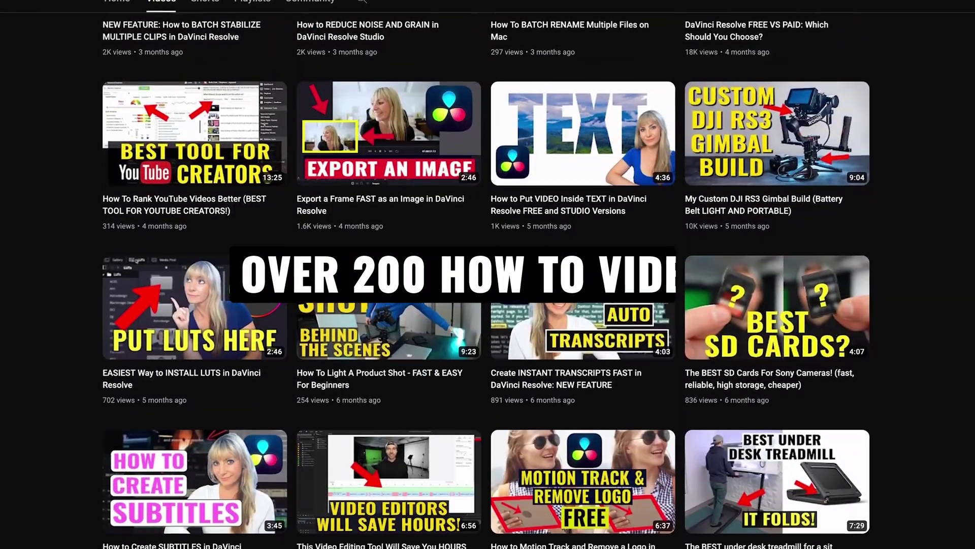
scroll(488, 275, down, 10)
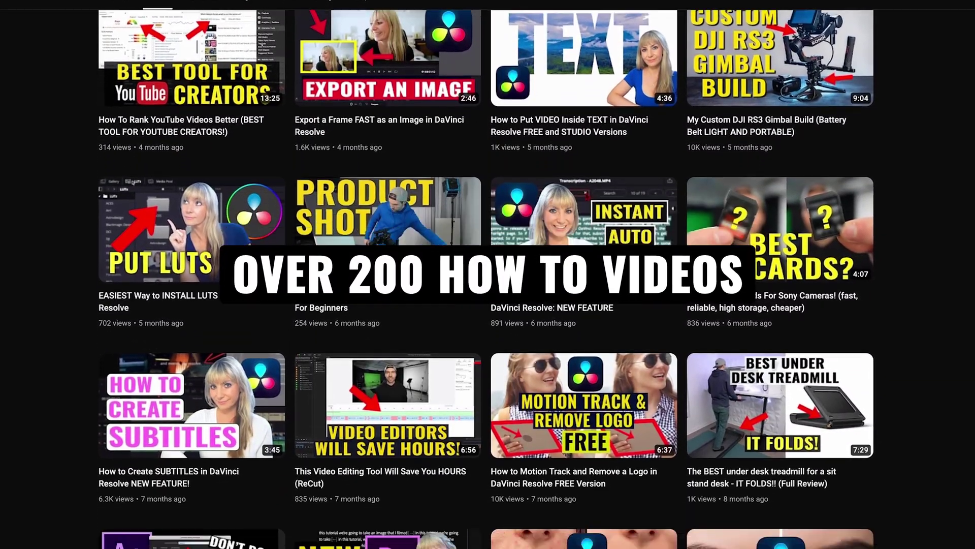
scroll(488, 274, down, 3)
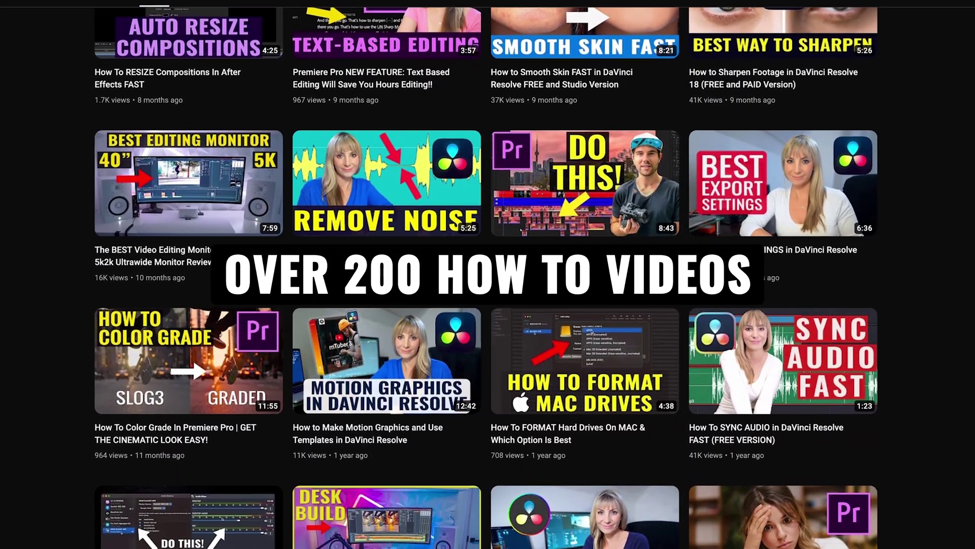